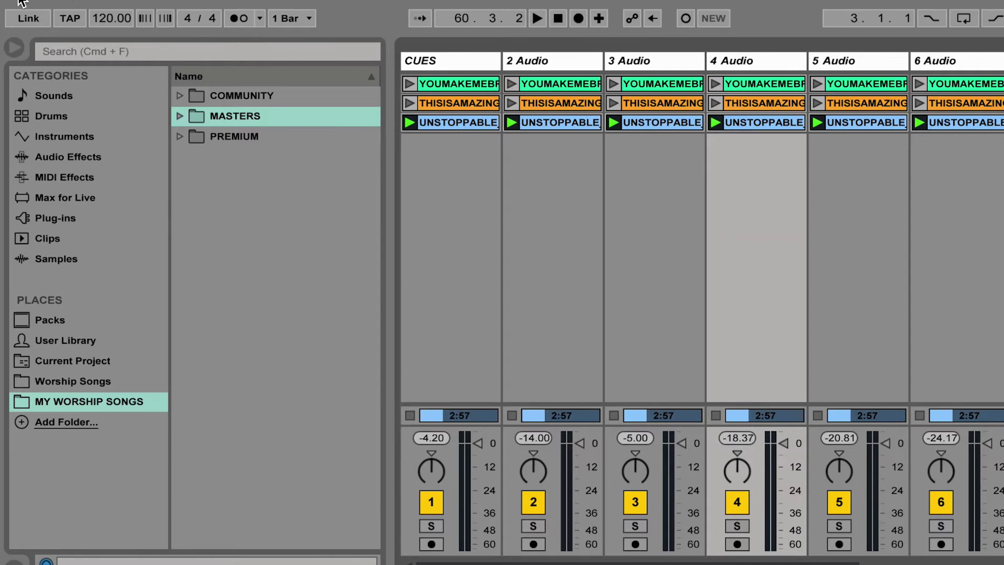
Step: Tap a rough tempo, enter 97, then drag the song tempo up to 125 BPM
{"action": "left_click", "coordinate": [68, 22]}
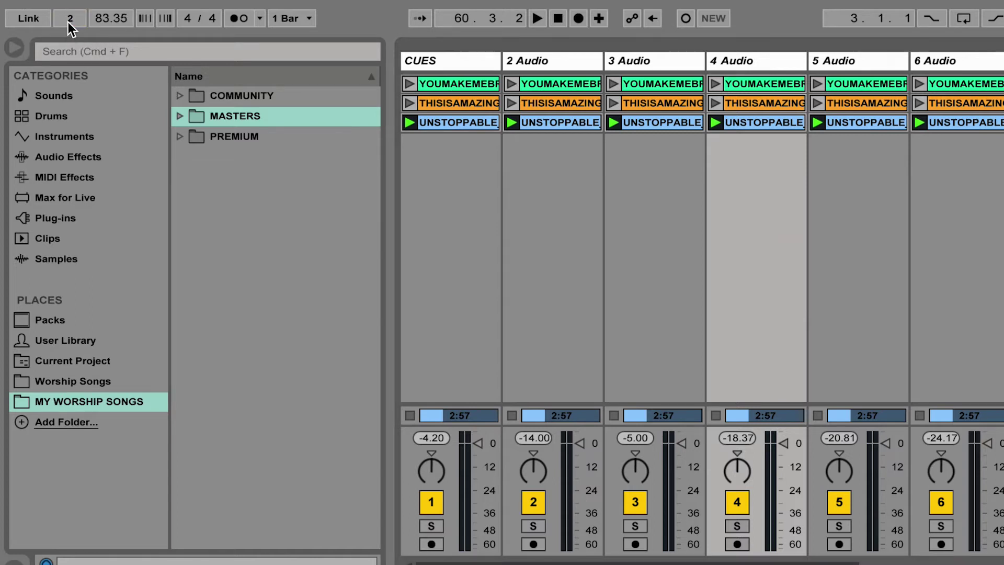
{"action": "left_click", "coordinate": [119, 28]}
{"action": "type", "text": "97"}
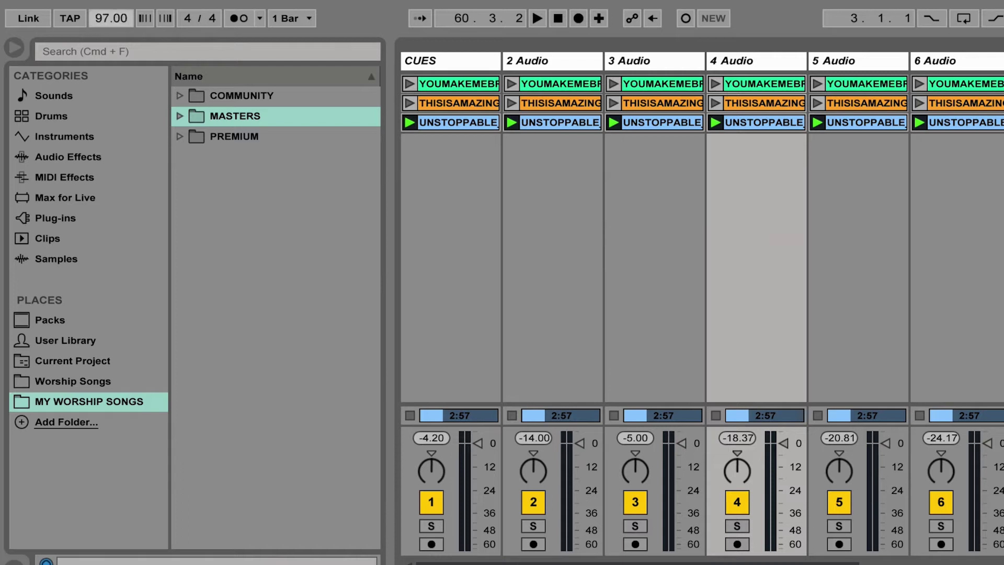
{"action": "left_click_drag", "start_coordinate": [111, 19], "coordinate": [111, 4]}
Step: Enable the metronome, launch the THIS IS AMAZING GRACE scene, and widen the CUES track
{"action": "left_click", "coordinate": [245, 22]}
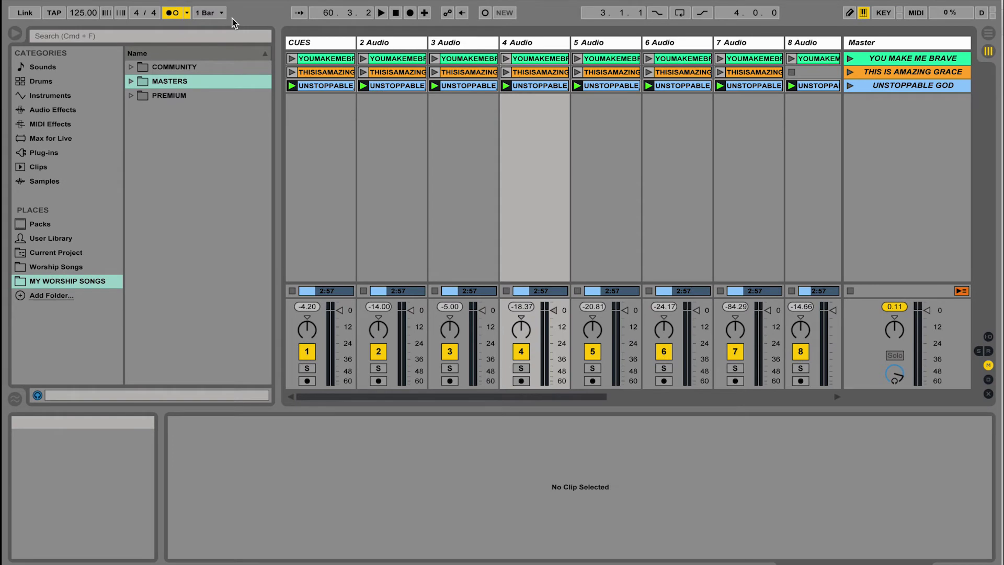
{"action": "left_click", "coordinate": [849, 72]}
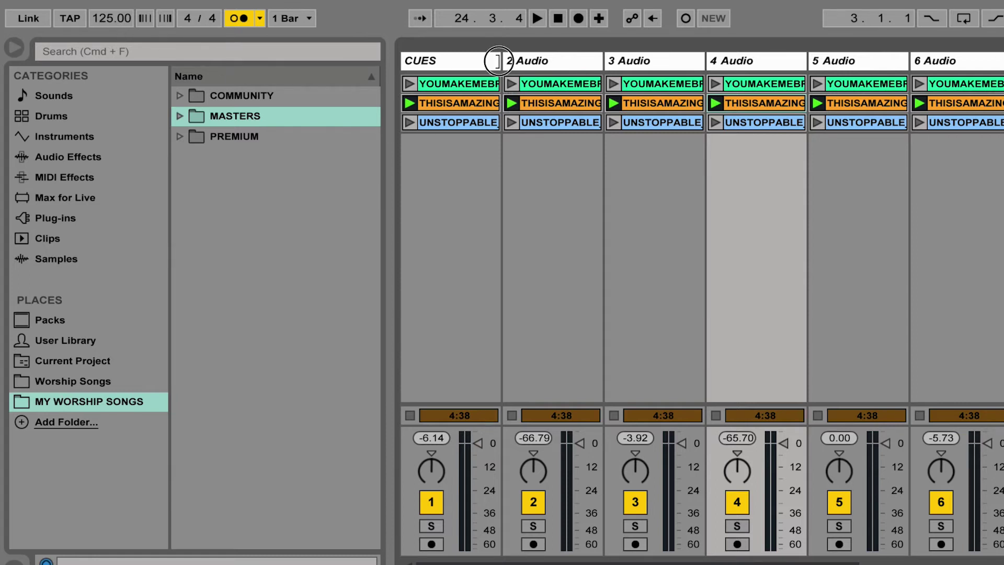
{"action": "left_click_drag", "start_coordinate": [501, 60], "coordinate": [624, 61]}
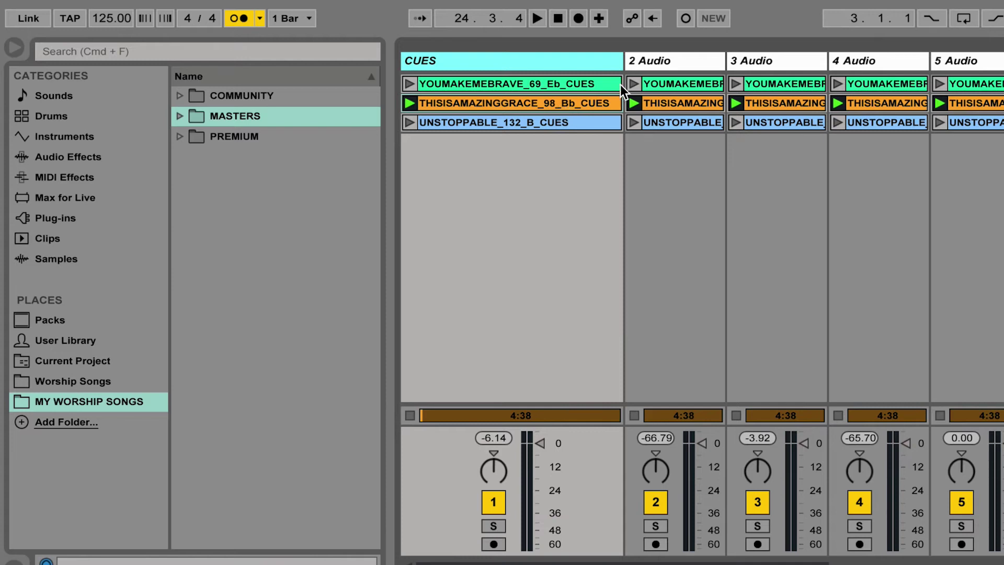
Step: Narrow the CUES track back down and select the THIS IS AMAZING GRACE scene
{"action": "left_click", "coordinate": [596, 65]}
{"action": "left_click_drag", "start_coordinate": [596, 64], "coordinate": [494, 67]}
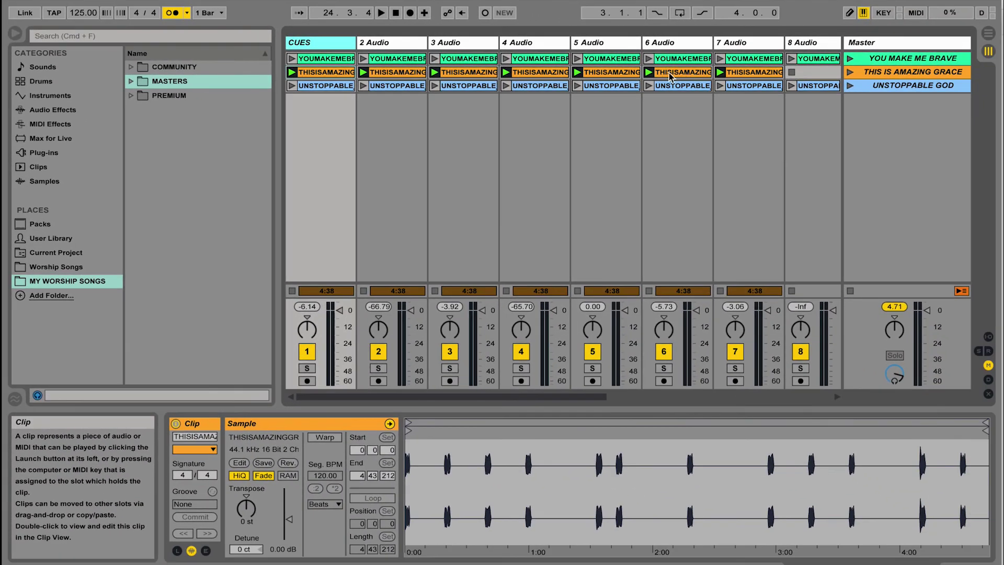
{"action": "left_click", "coordinate": [908, 72]}
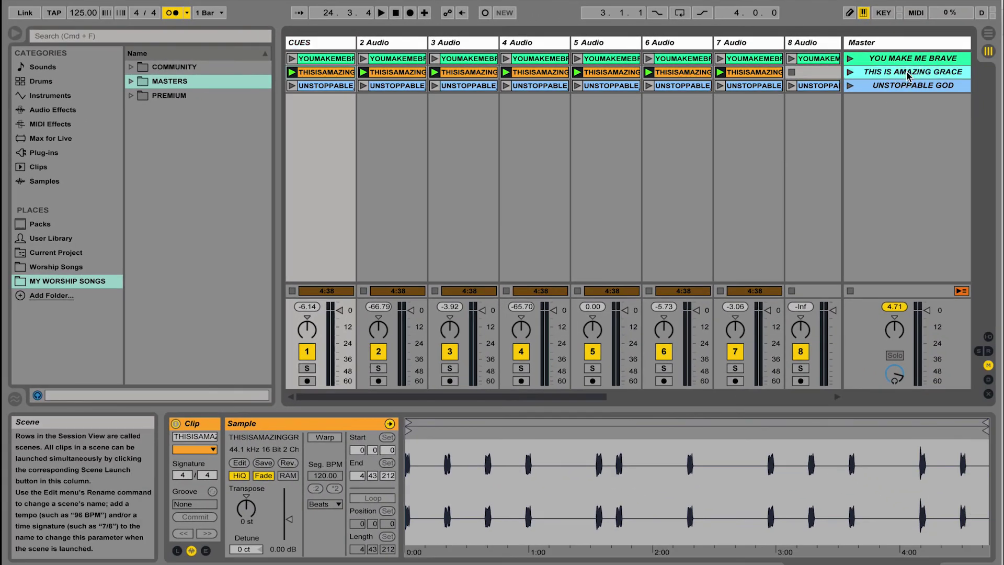
Step: Give the THIS IS AMAZING GRACE scene a 98 BPM launch tempo
{"action": "right_click", "coordinate": [909, 73]}
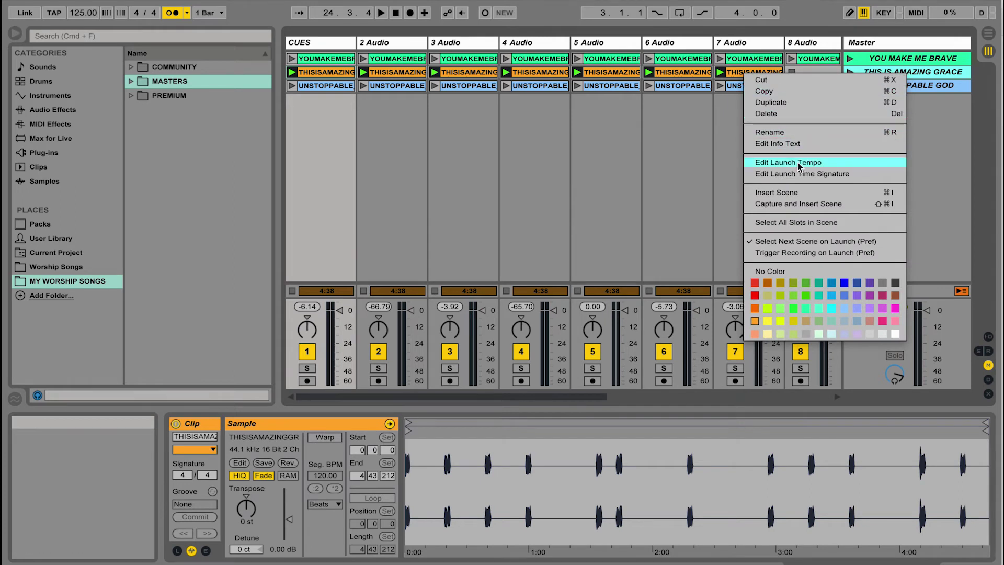
{"action": "left_click", "coordinate": [799, 163]}
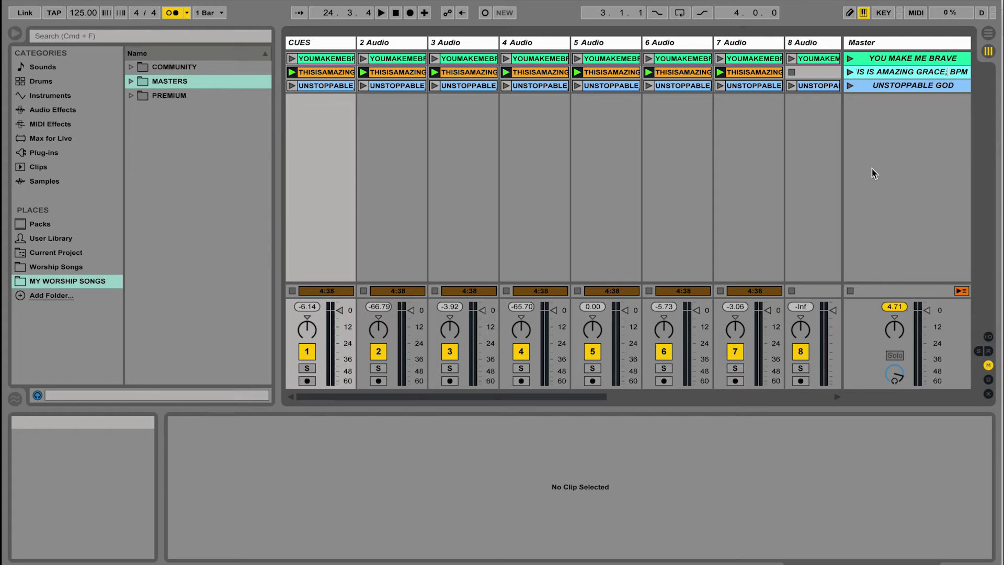
{"action": "type", "text": "98"}
{"action": "key", "text": "Return"}
Step: Delete the 8 Audio track, then select the AMAZING GRACE and UNSTOPPABLE GOD scenes
{"action": "left_click", "coordinate": [840, 42]}
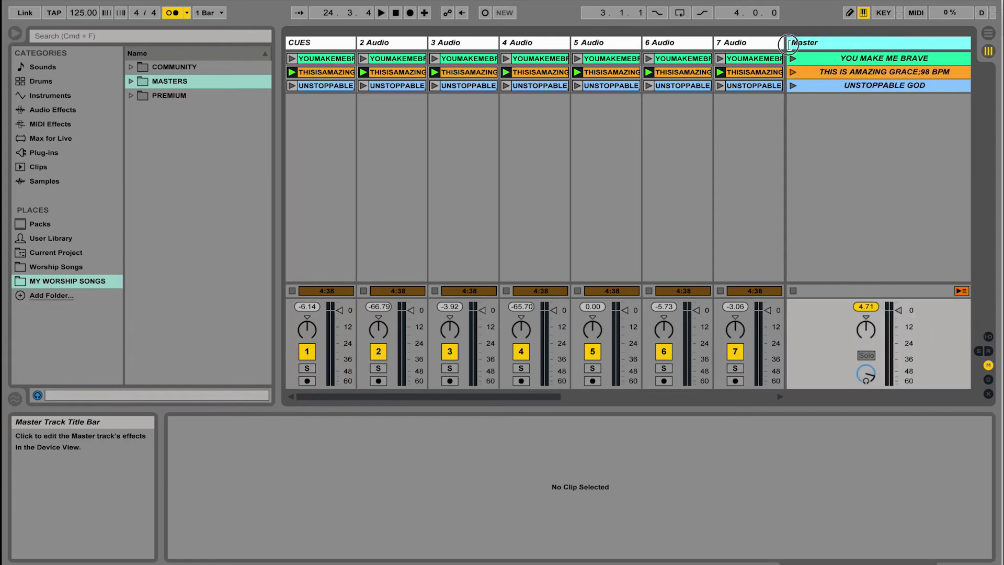
{"action": "key", "text": "Delete"}
{"action": "left_click", "coordinate": [887, 71]}
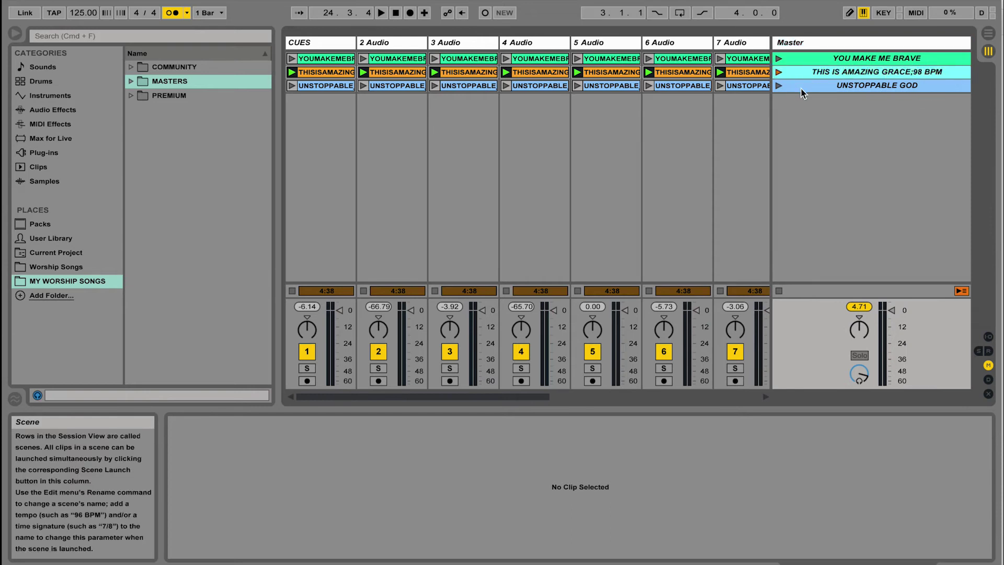
{"action": "left_click", "coordinate": [787, 89]}
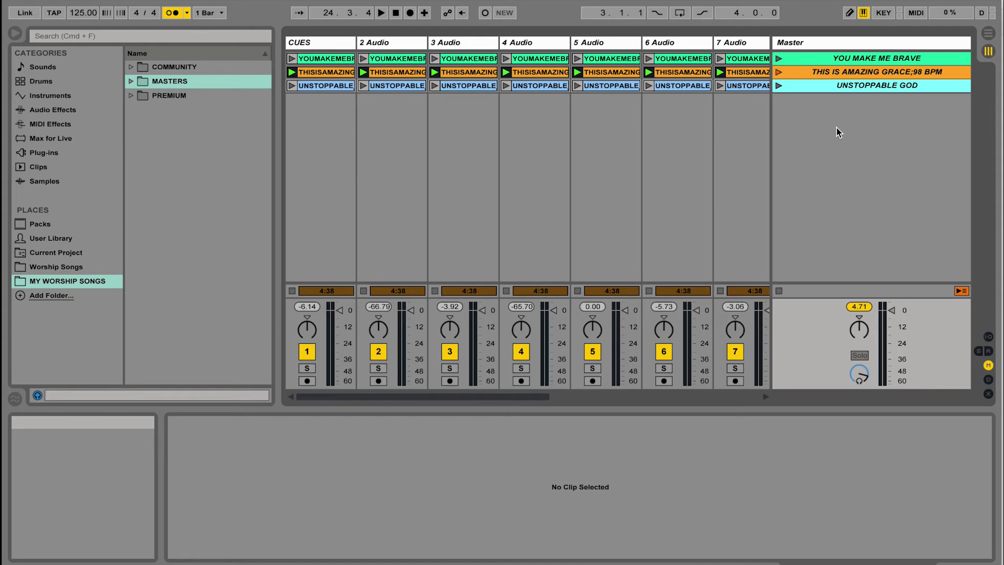
Step: Launch THIS IS AMAZING GRACE at 98 BPM, stop playback, and nudge the Master cue volume
{"action": "left_click", "coordinate": [779, 72]}
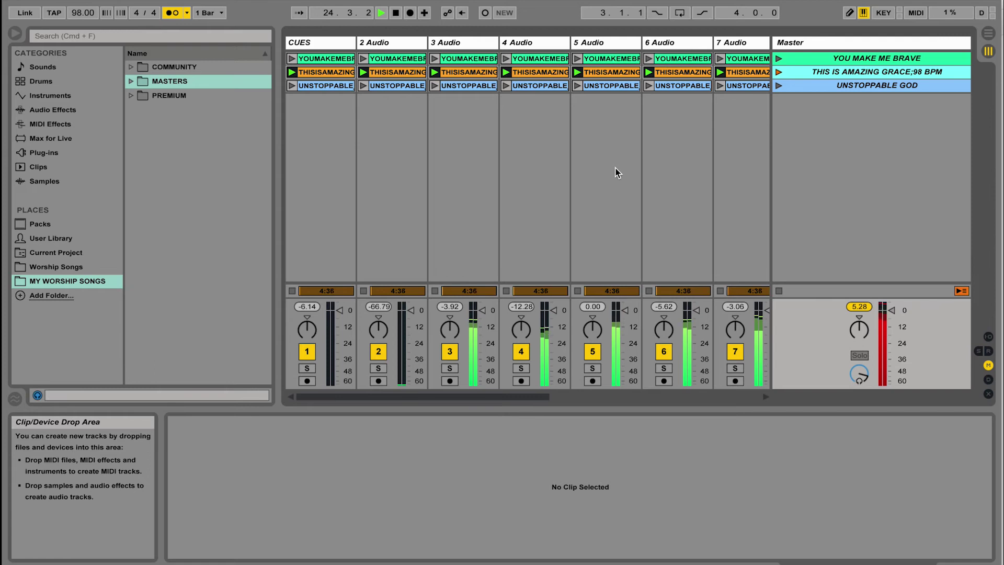
{"action": "key", "text": "space"}
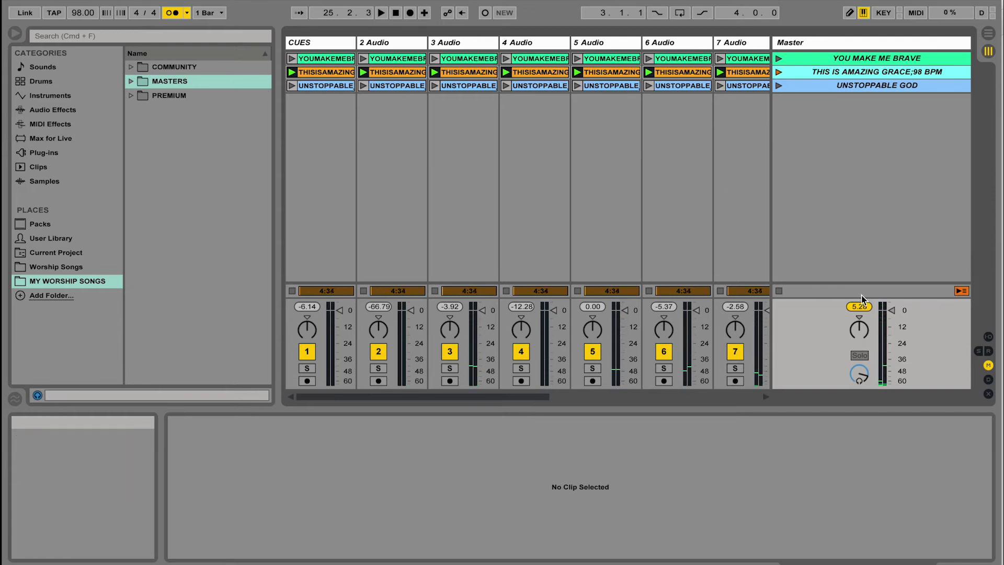
{"action": "mouse_move", "coordinate": [859, 374]}
{"action": "left_mouse_down"}
{"action": "mouse_move", "coordinate": [859, 365]}
{"action": "mouse_move", "coordinate": [858, 377]}
{"action": "left_mouse_up"}
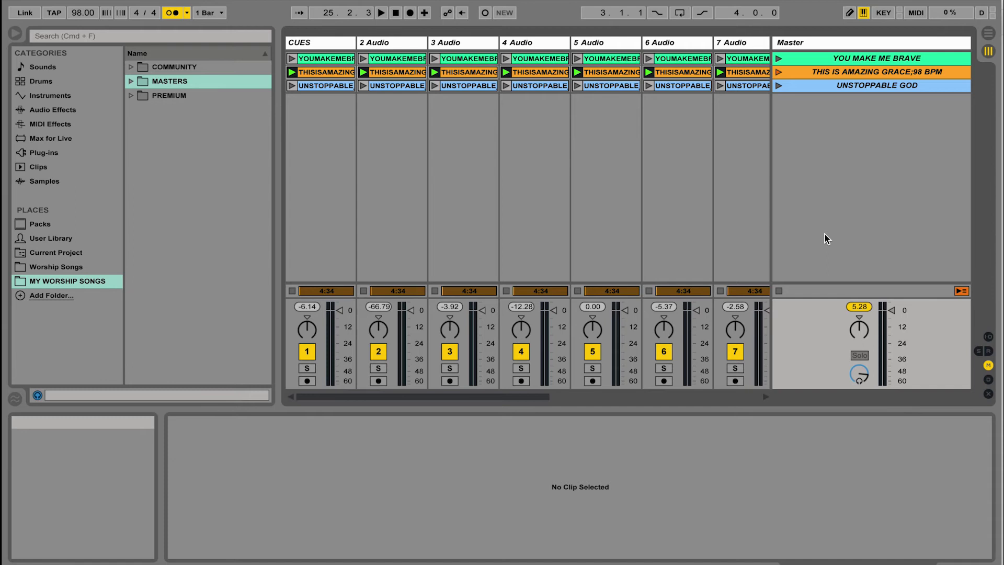
Step: Launch the YOU MAKE ME BRAVE scene, widen the CUES track, then stop playback
{"action": "left_click", "coordinate": [840, 64]}
{"action": "left_click", "coordinate": [779, 61]}
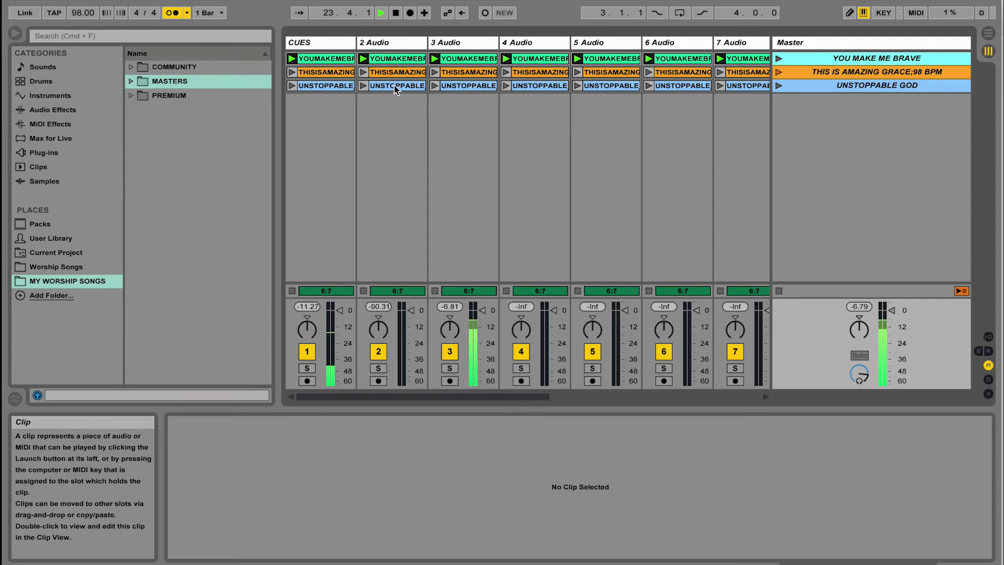
{"action": "left_click_drag", "start_coordinate": [355, 43], "coordinate": [437, 47]}
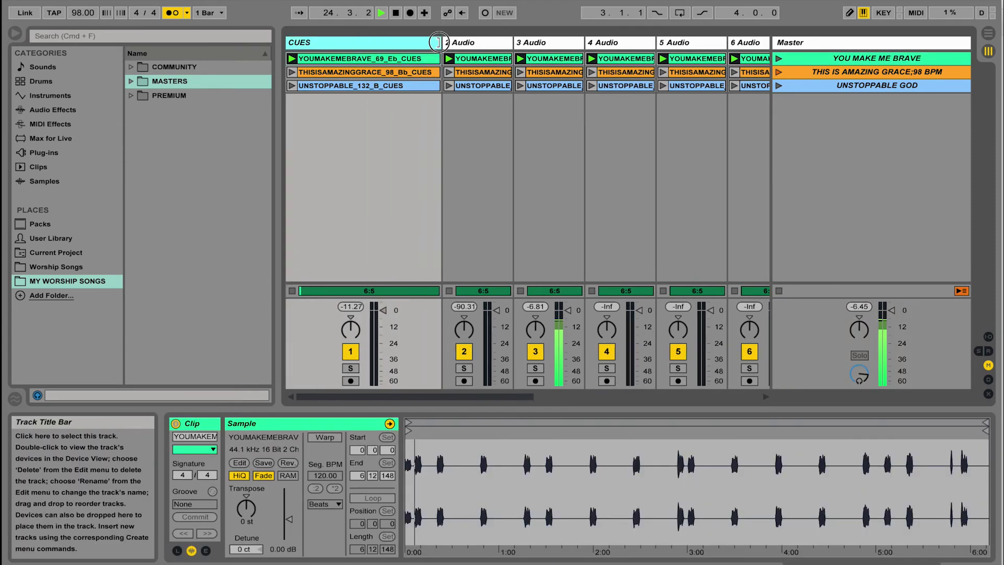
{"action": "key", "text": "space"}
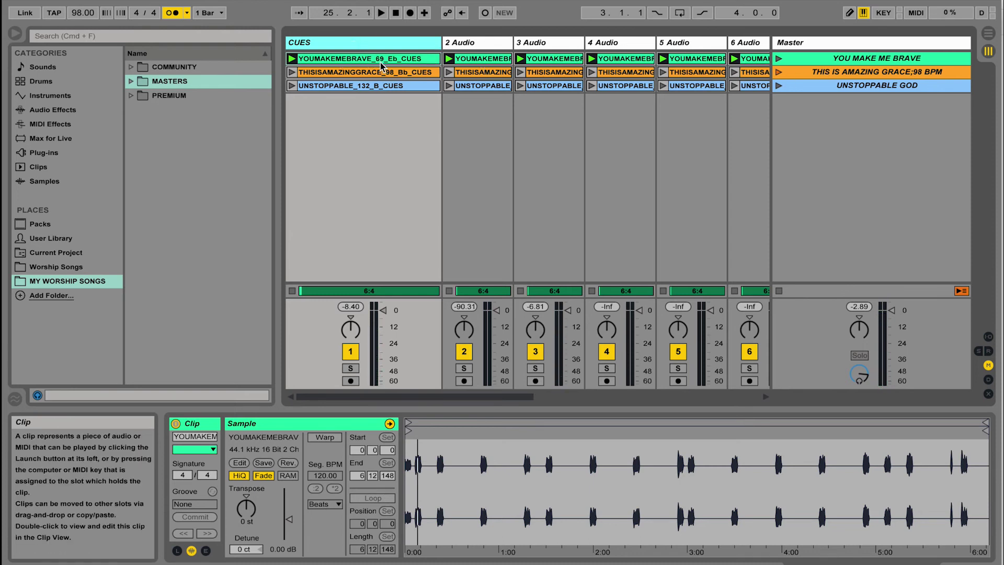
Step: Add a 69 BPM launch tempo to the YOU MAKE ME BRAVE scene
{"action": "left_click", "coordinate": [898, 61]}
{"action": "right_click", "coordinate": [899, 60]}
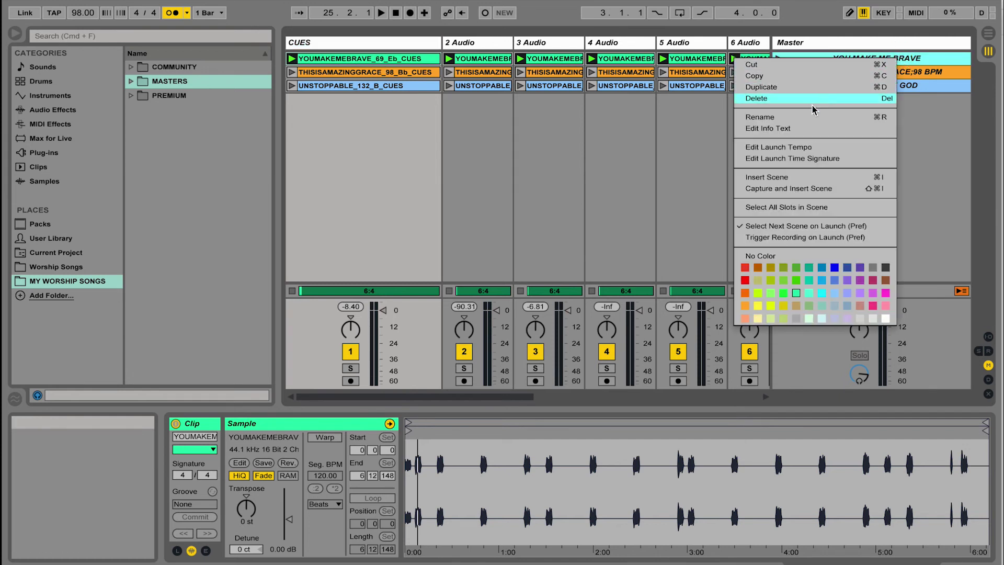
{"action": "left_click", "coordinate": [800, 149]}
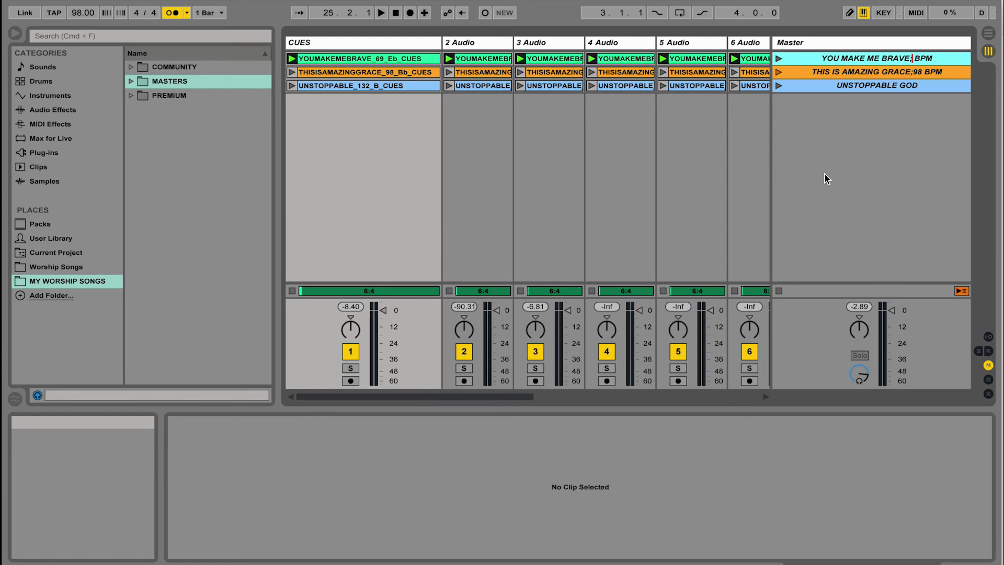
{"action": "type", "text": "69"}
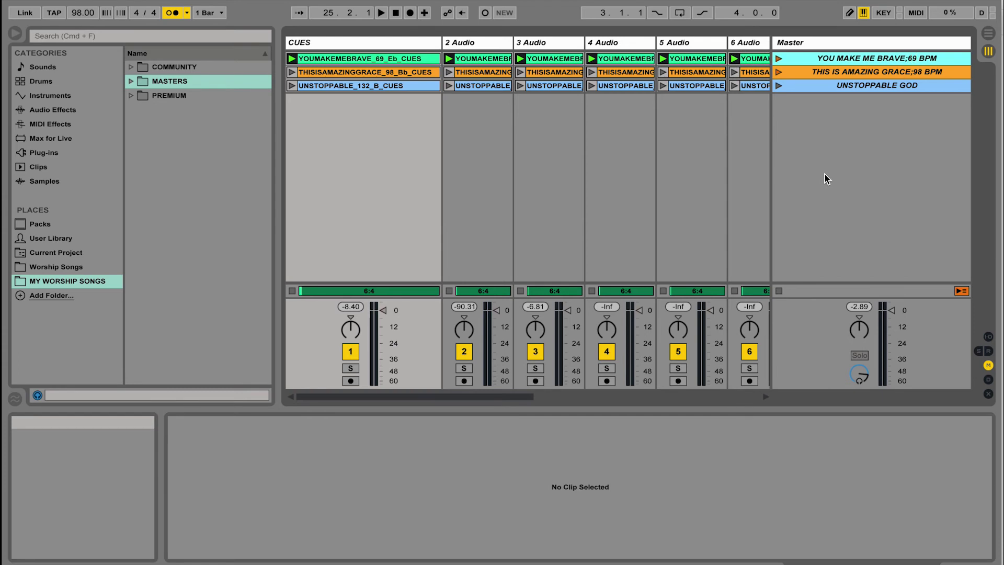
{"action": "left_click", "coordinate": [897, 88]}
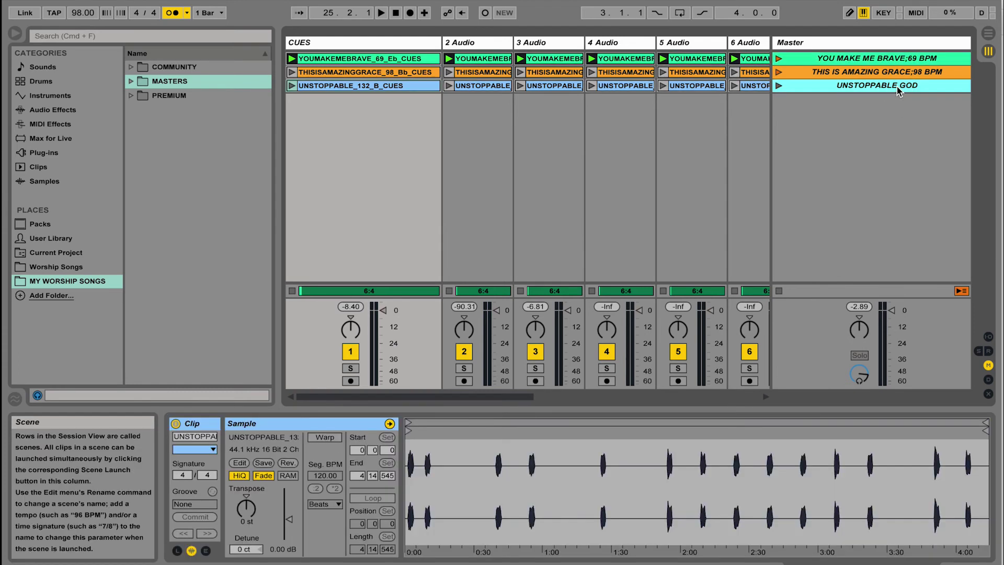
Step: Rename the third scene 'UNSTOPPABLE GOD; 132 BPM', launch it to check the tempo, then stop
{"action": "right_click", "coordinate": [898, 91]}
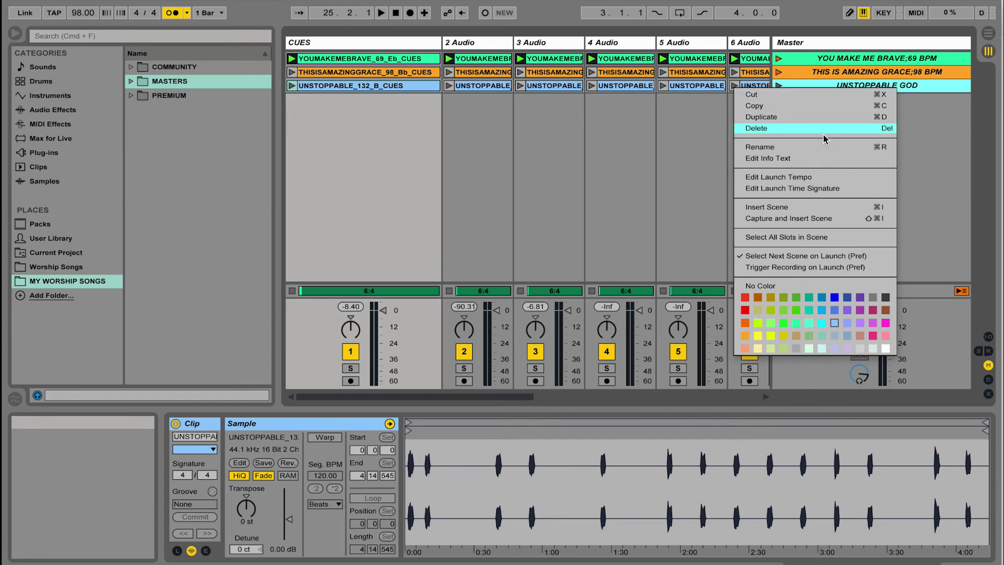
{"action": "left_click", "coordinate": [816, 147]}
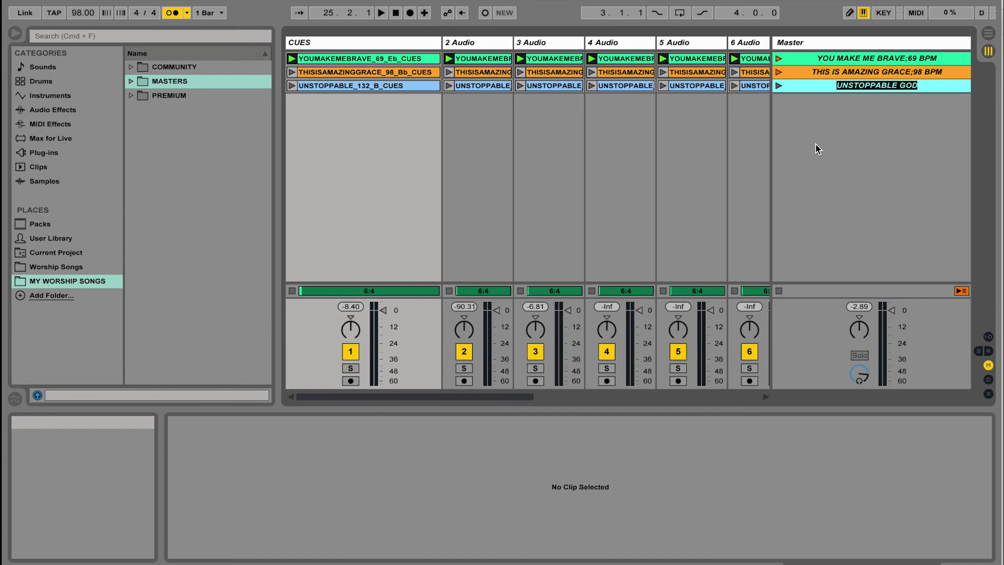
{"action": "type", "text": "UNST"}
{"action": "type", "text": "BLE GOD"}
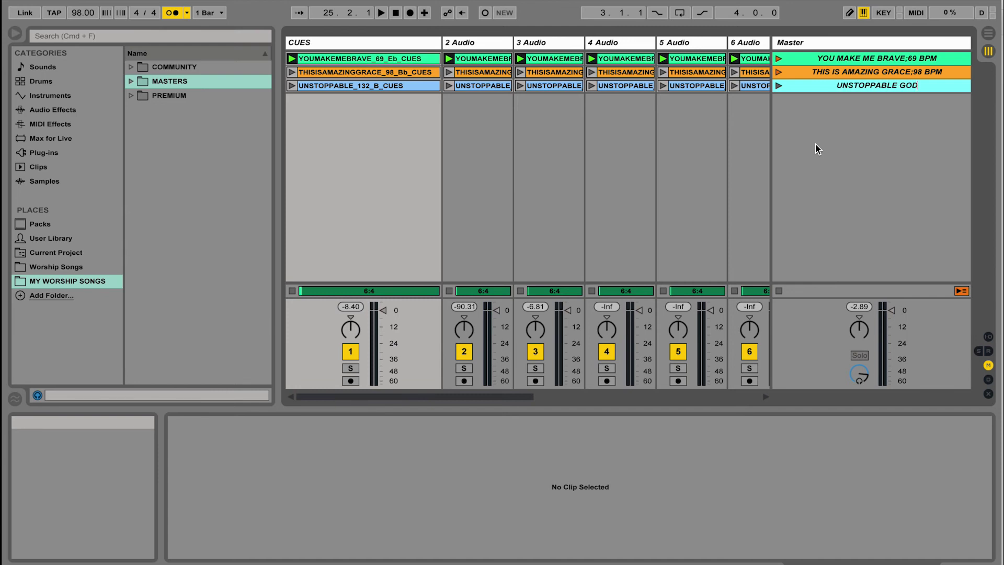
{"action": "type", "text": ";"}
{"action": "type", "text": " 132 BPM"}
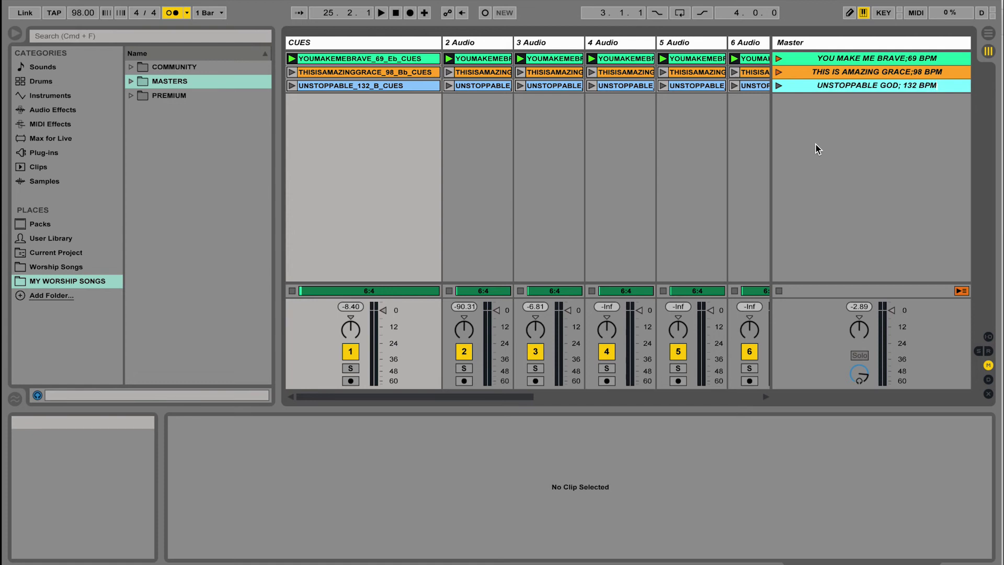
{"action": "left_click", "coordinate": [778, 86]}
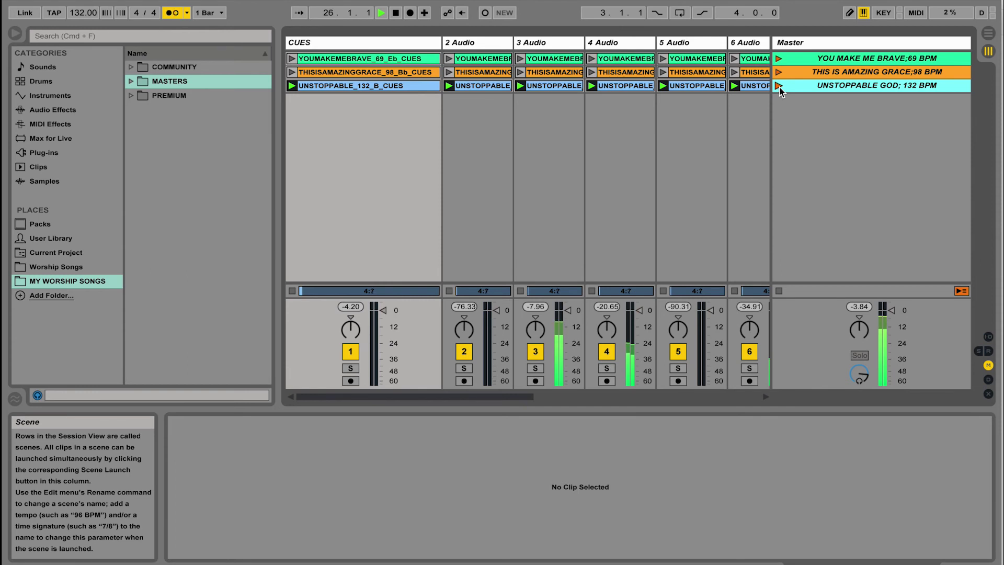
{"action": "key", "text": "space"}
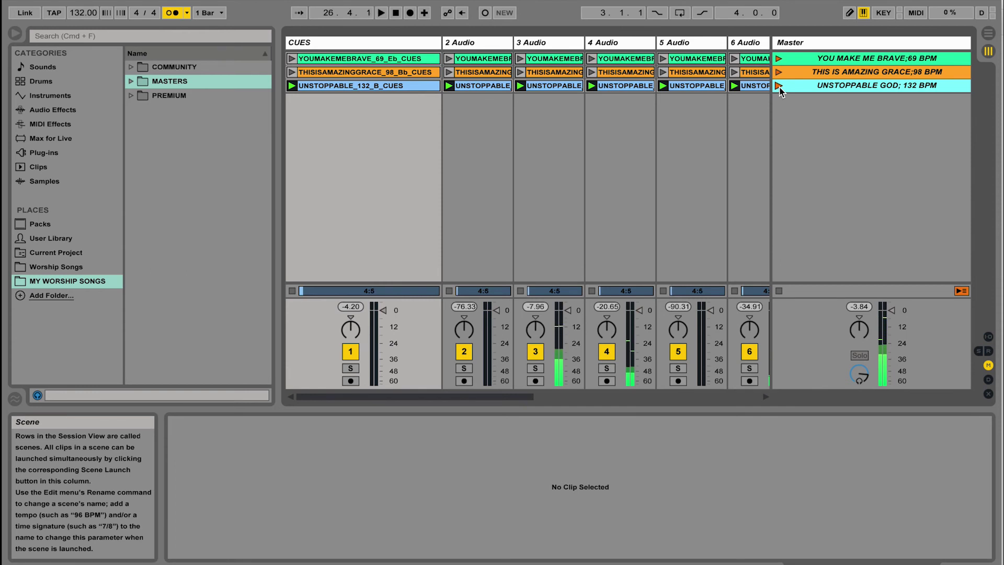
{"action": "left_click", "coordinate": [904, 59]}
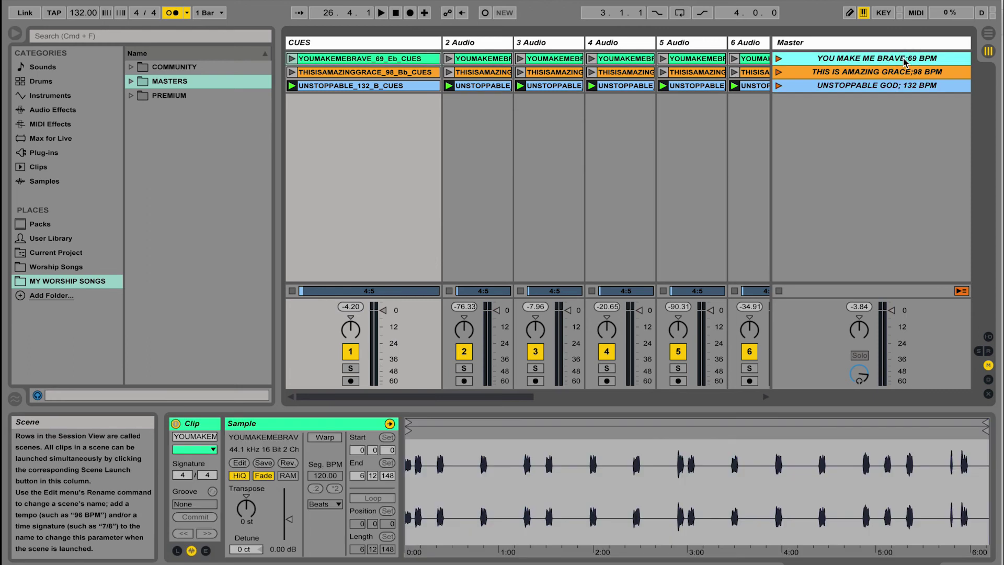
Step: Launch YOU MAKE ME BRAVE, give it a 2/8 launch time signature, and relaunch it
{"action": "left_click", "coordinate": [778, 59]}
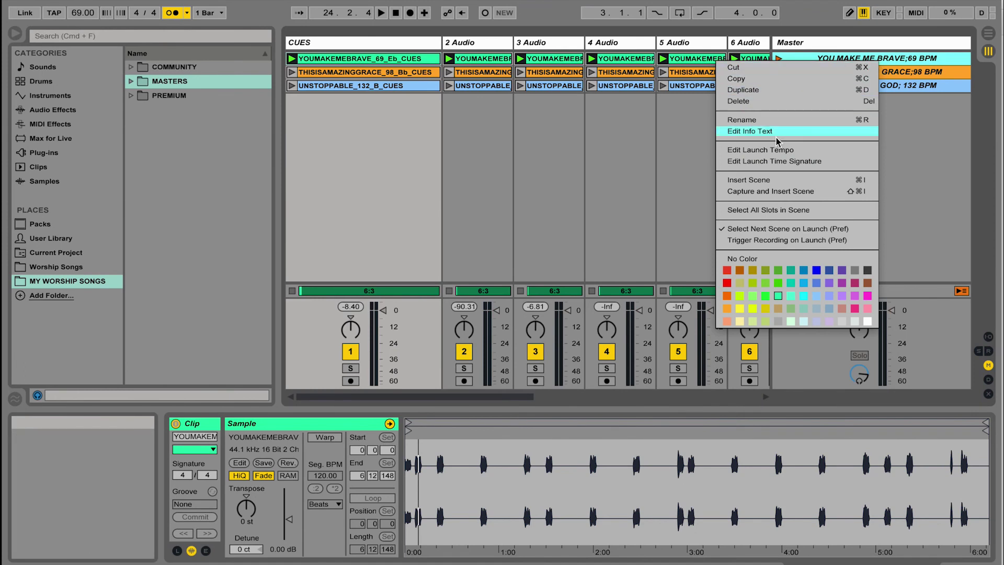
{"action": "left_click", "coordinate": [798, 162]}
{"action": "type", "text": "2/8"}
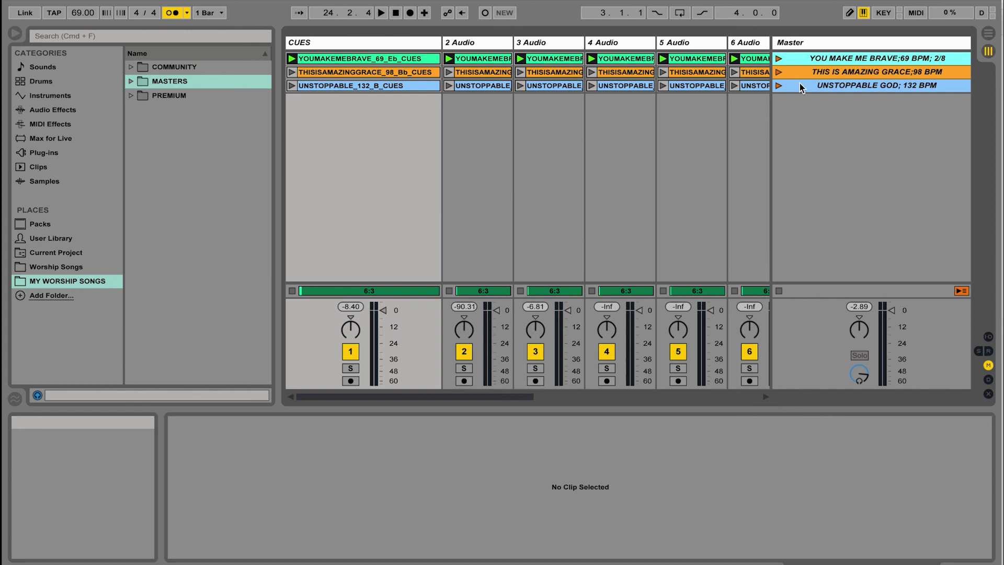
{"action": "left_click", "coordinate": [779, 59]}
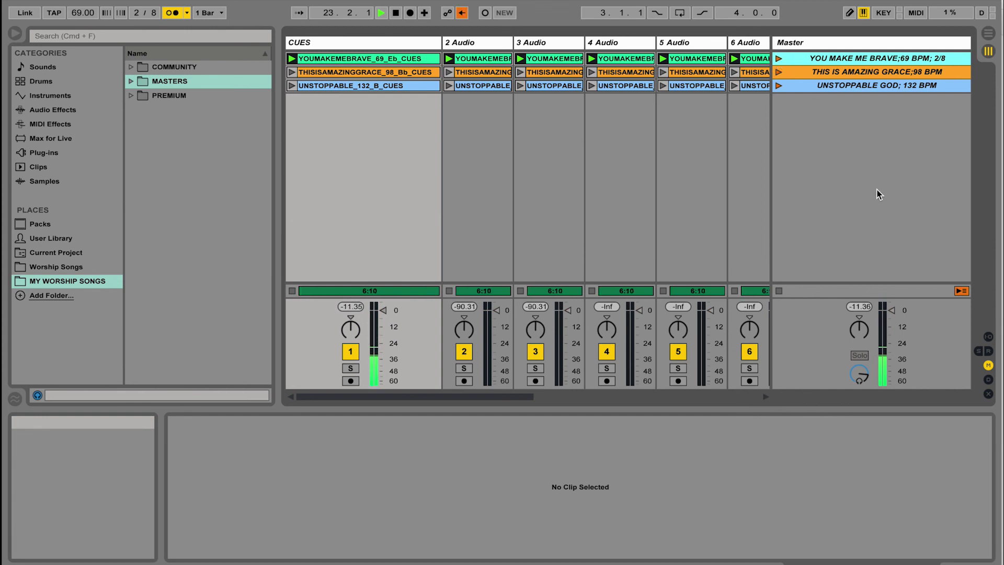